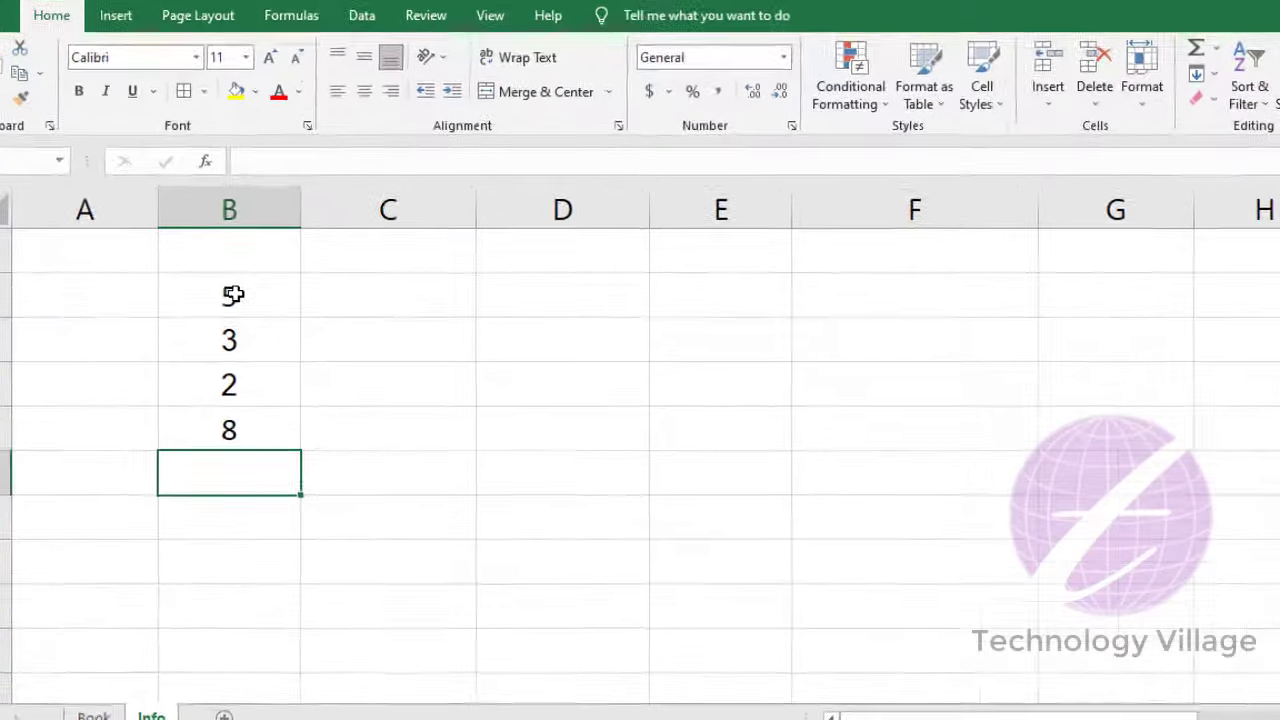
Step: Put the AutoSum Average of B8:B11 into B12, giving 4.5
left_click_drag(252, 300, 271, 432)
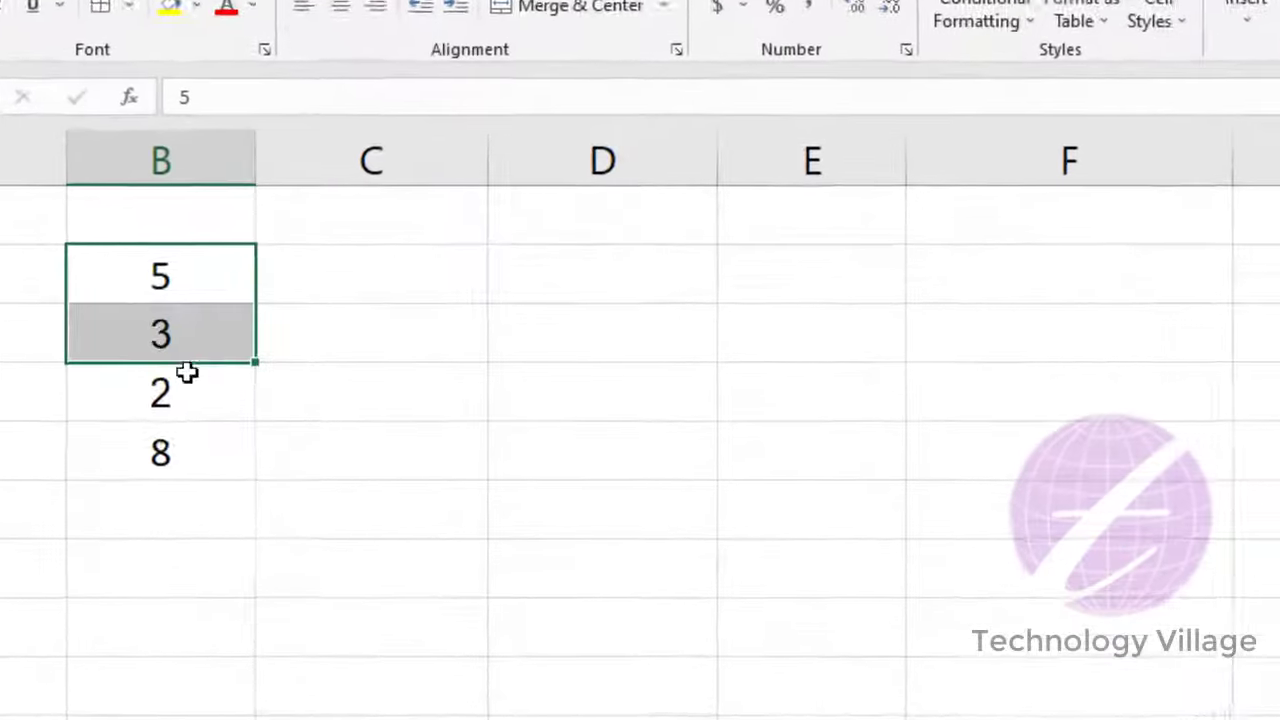
left_click(151, 517)
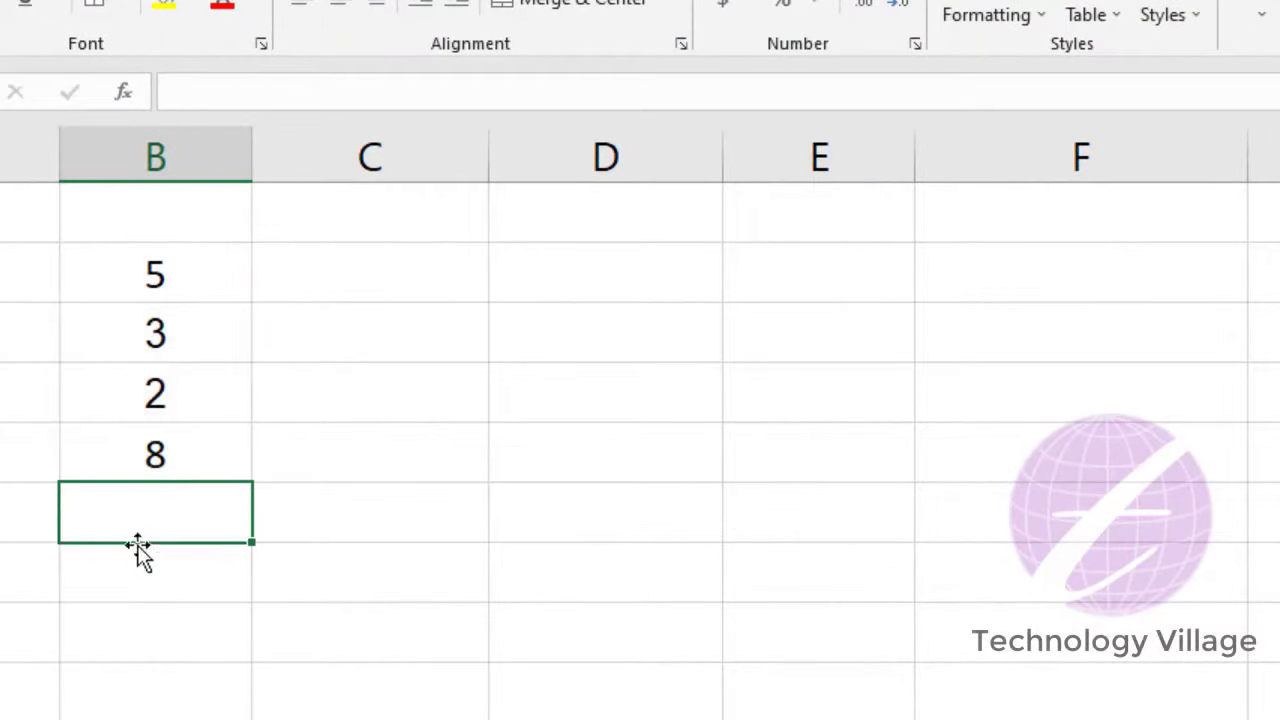
left_click_drag(177, 264, 177, 497)
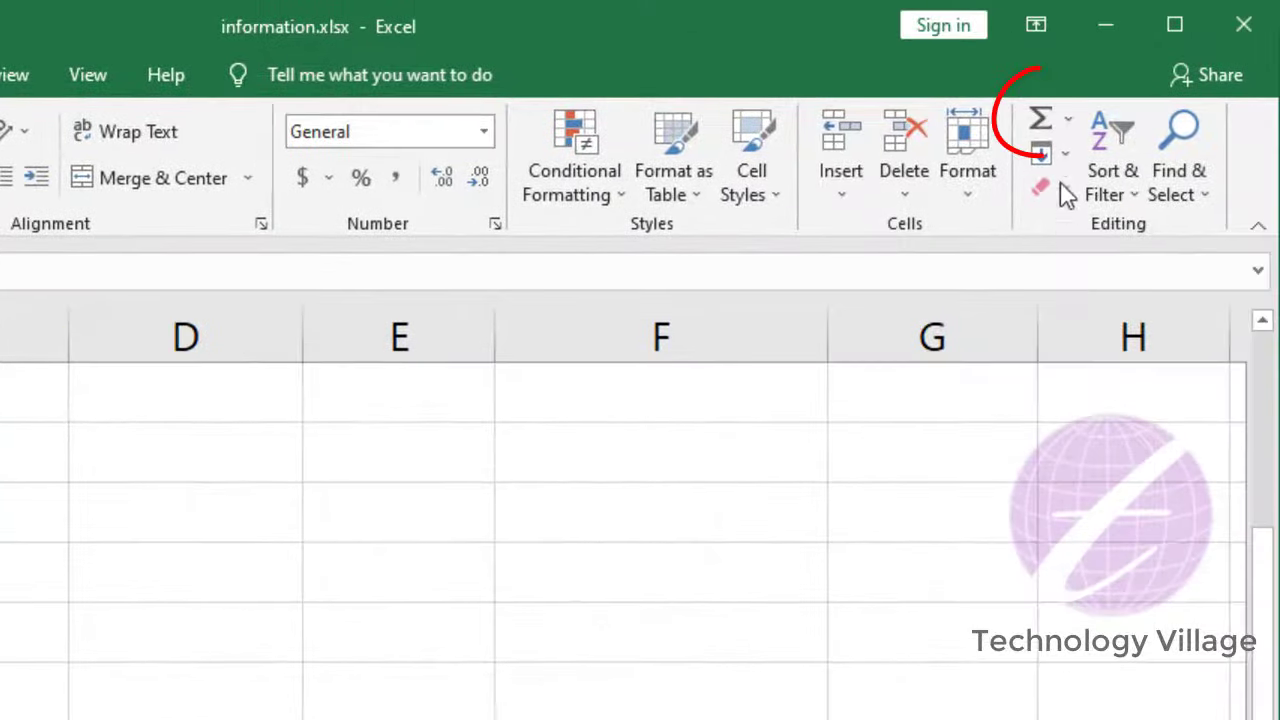
left_click(1068, 122)
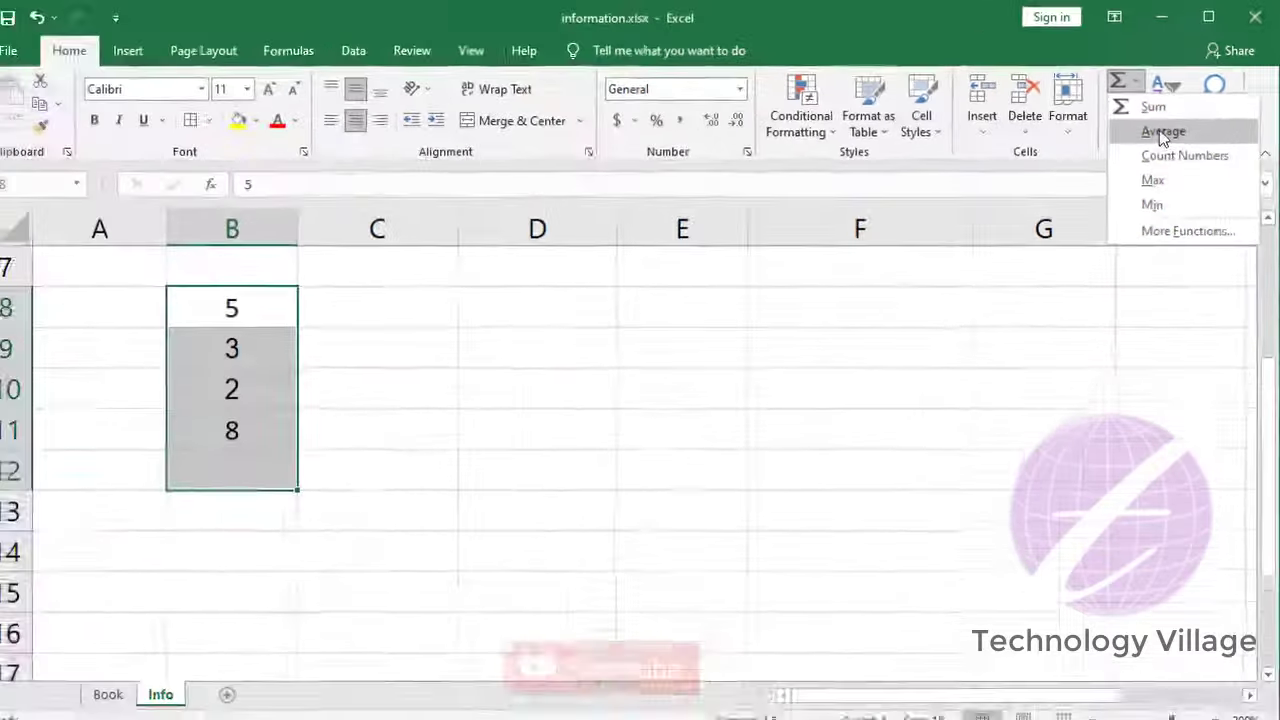
left_click(1155, 127)
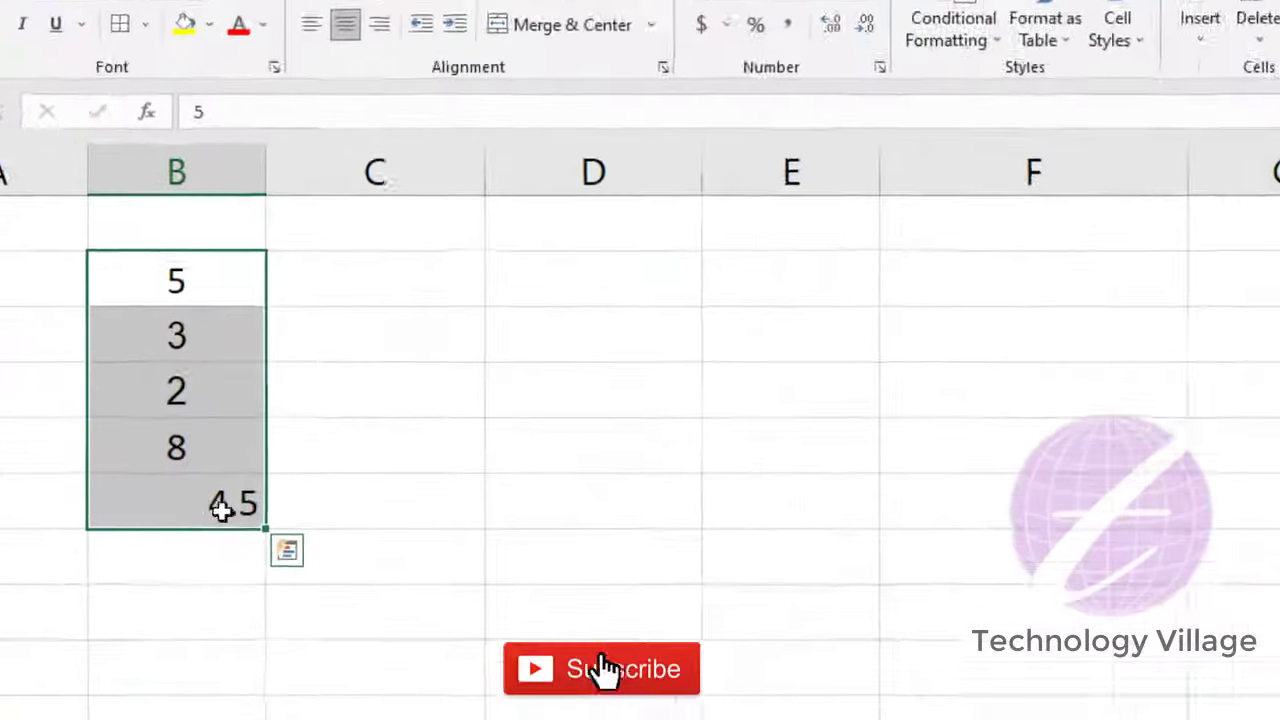
Step: Check B12's =AVERAGE(B8:B11) formula against the averaged range
left_click(292, 470)
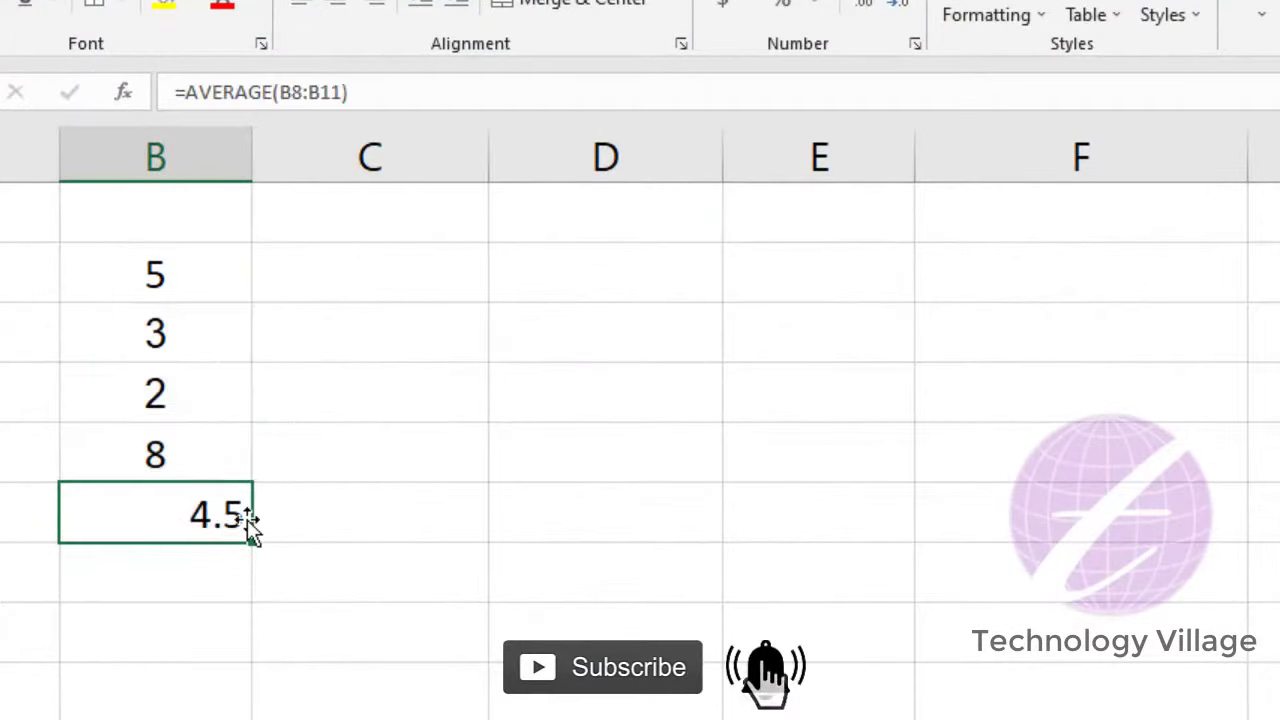
left_click_drag(157, 268, 160, 455)
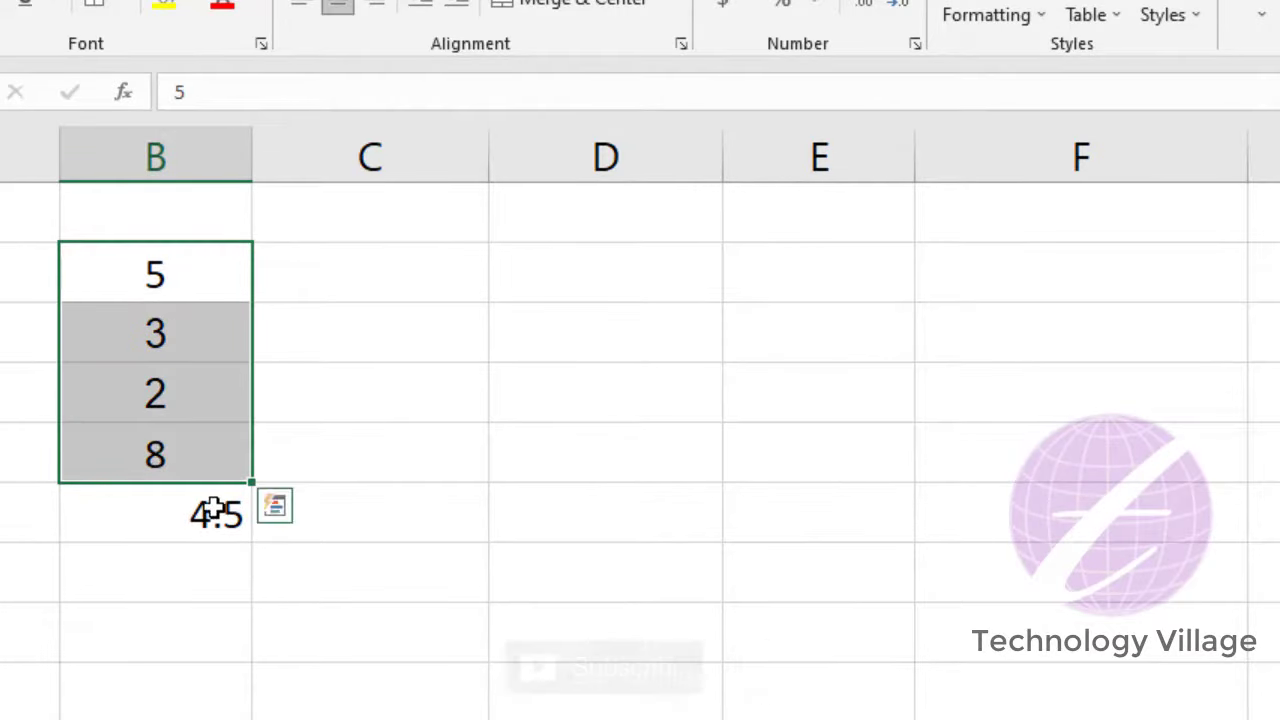
left_click(215, 515)
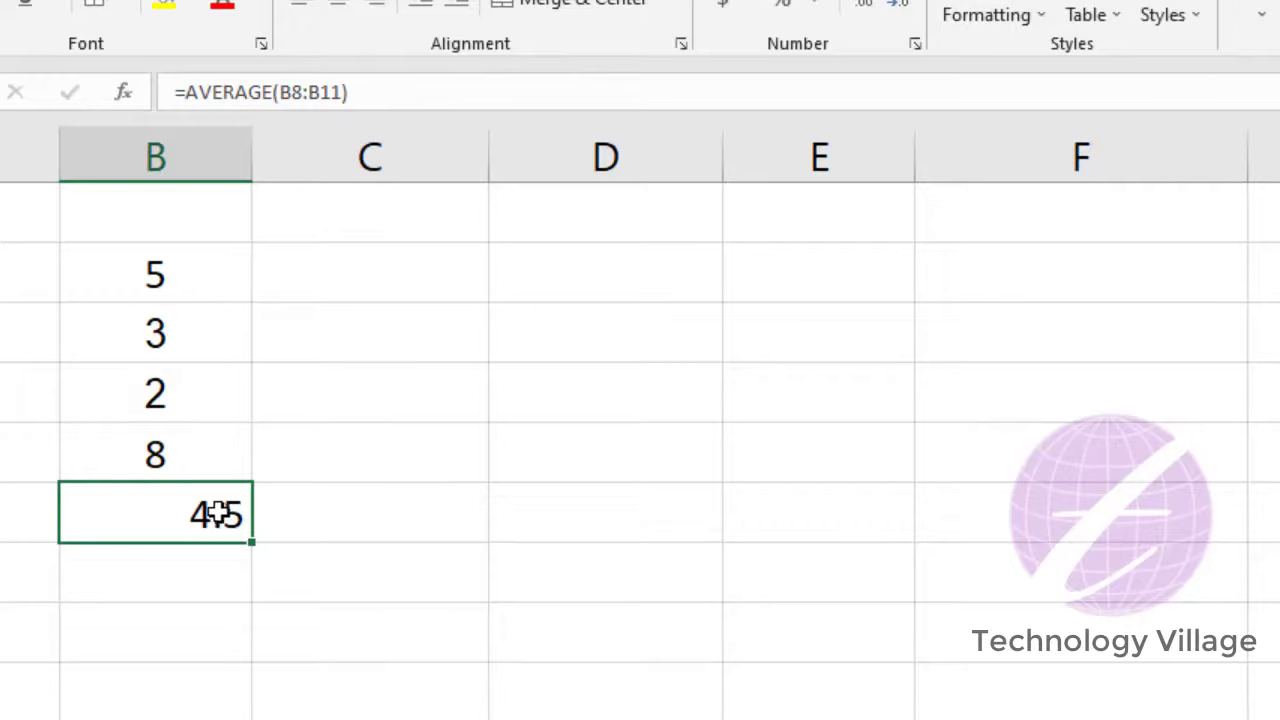
Step: Replace the average in B12 with the AutoSum Max of B8:B11
key("Delete")
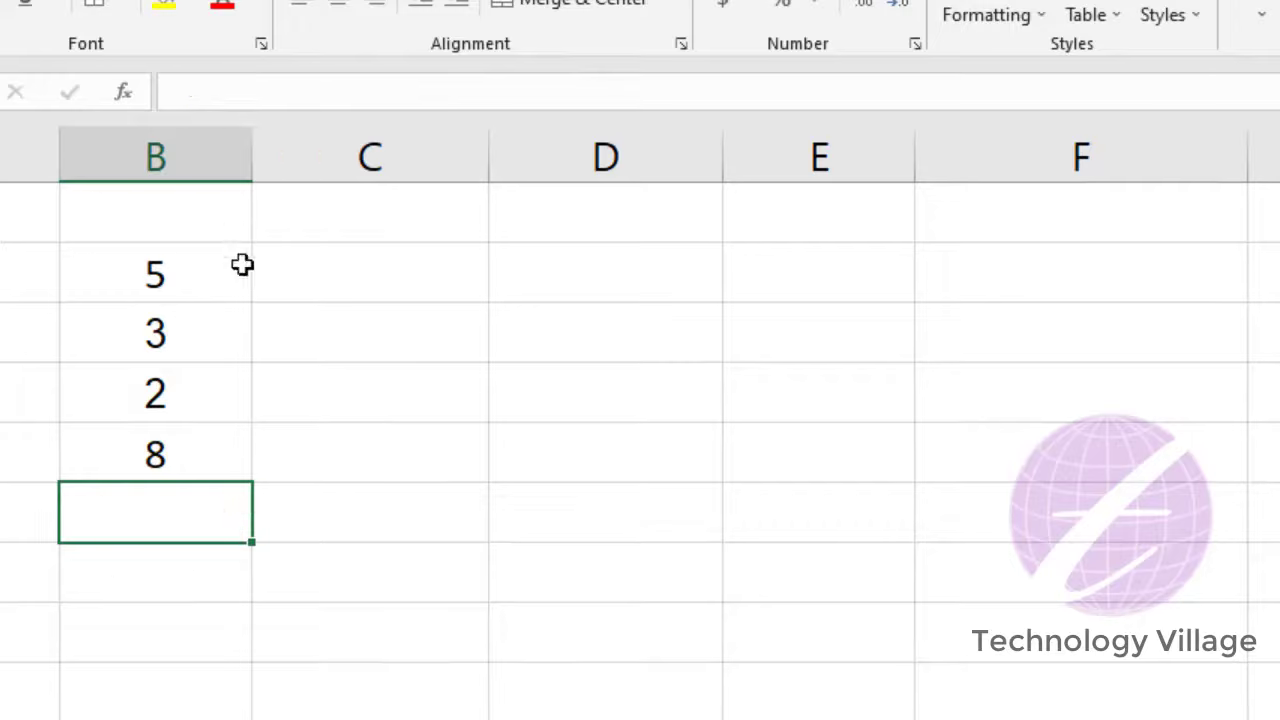
left_click_drag(160, 273, 168, 480)
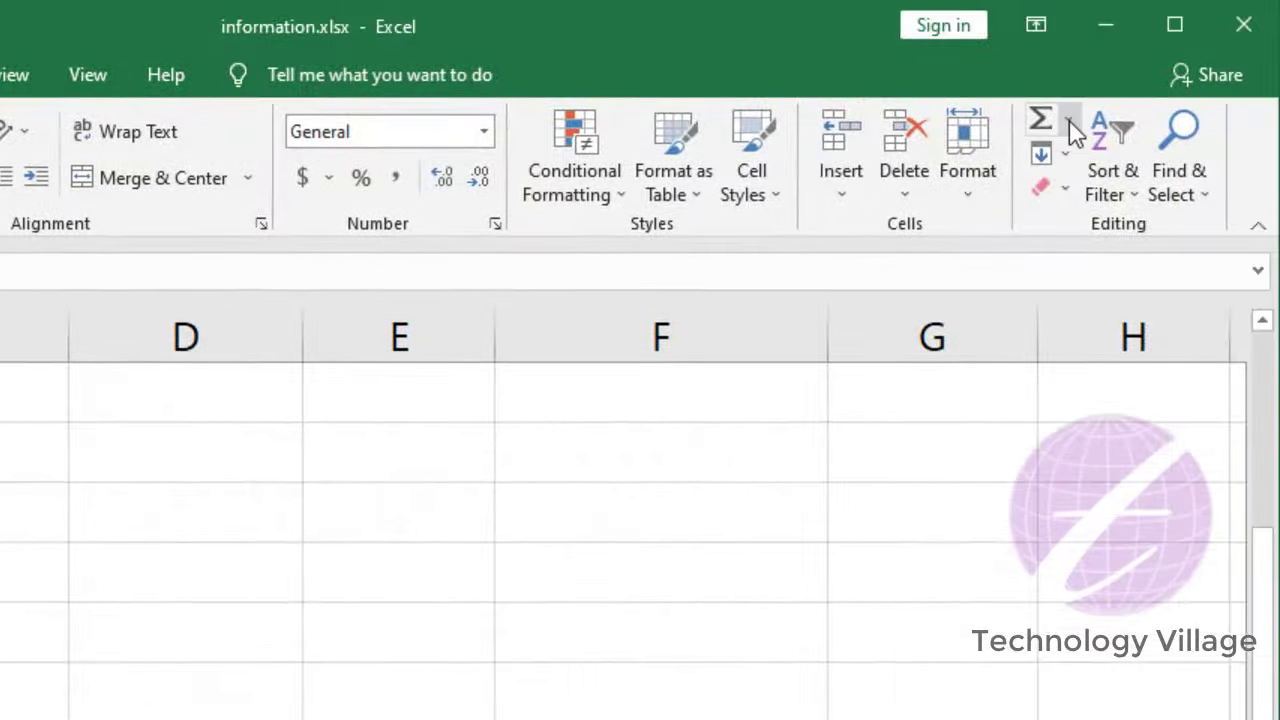
left_click(1069, 120)
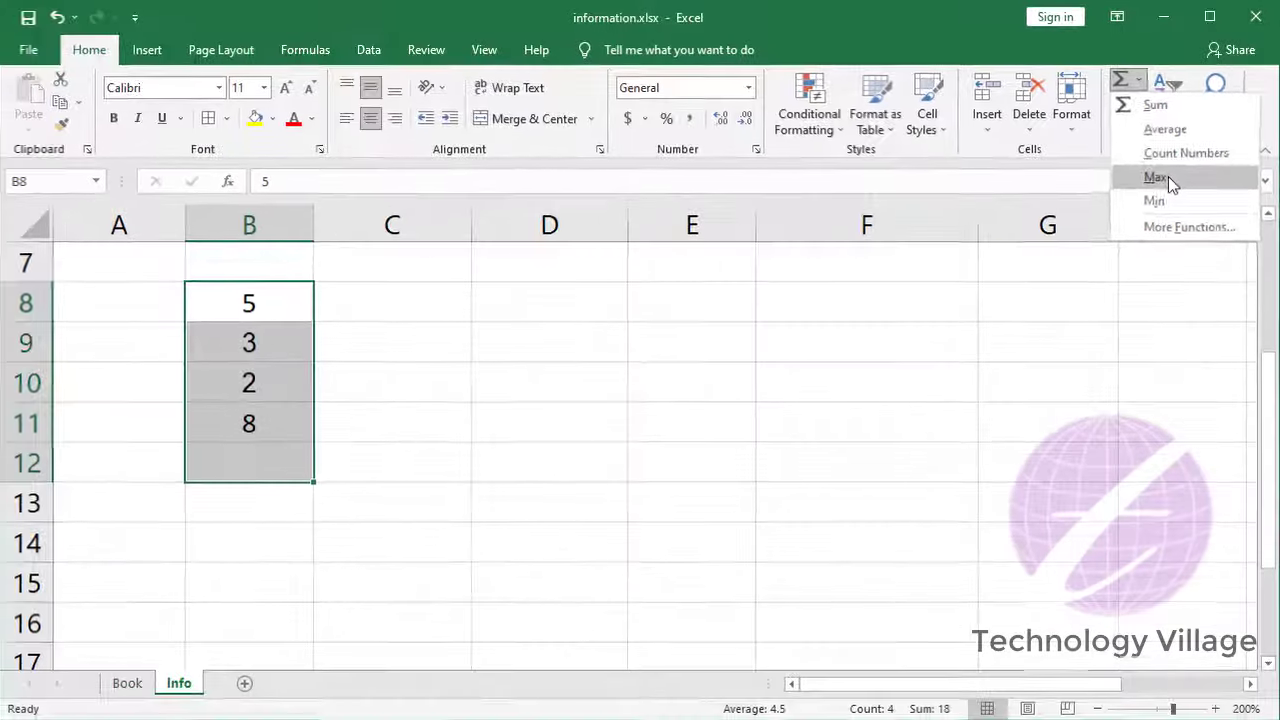
left_click(1158, 177)
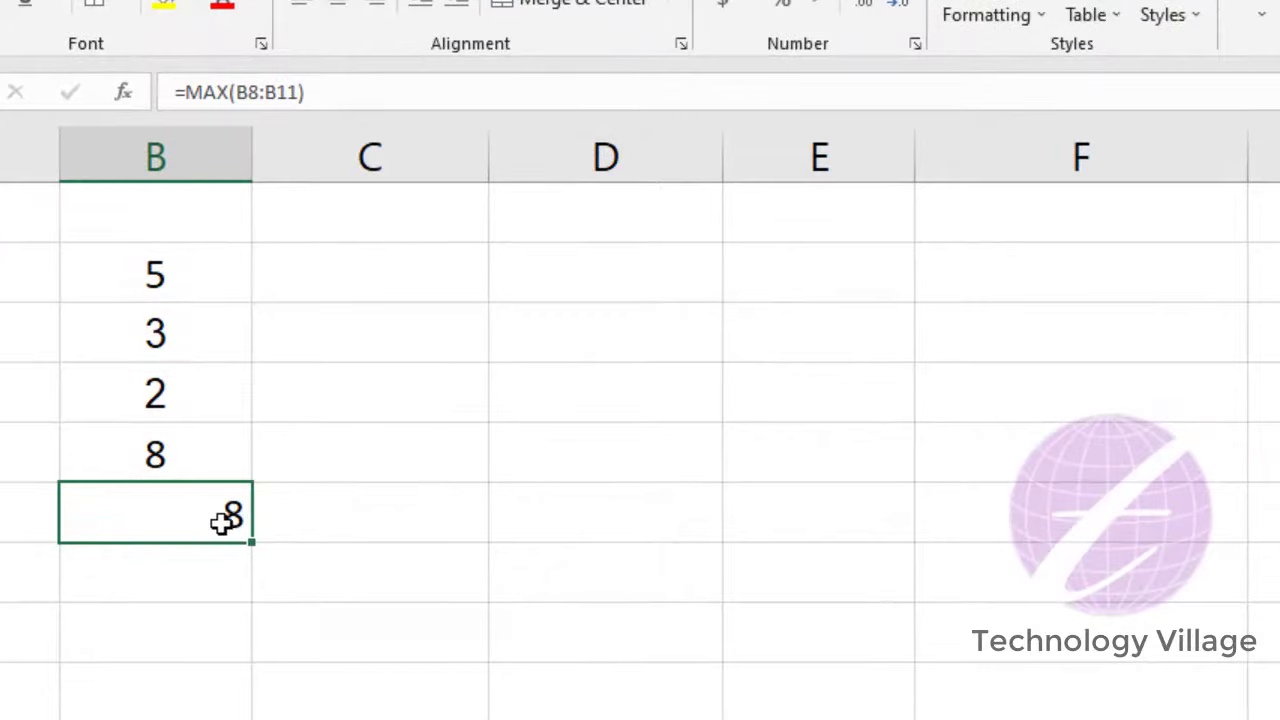
Step: Change B9 from 3 to 9, check the maximum in B12, then clear B12
left_click(160, 334)
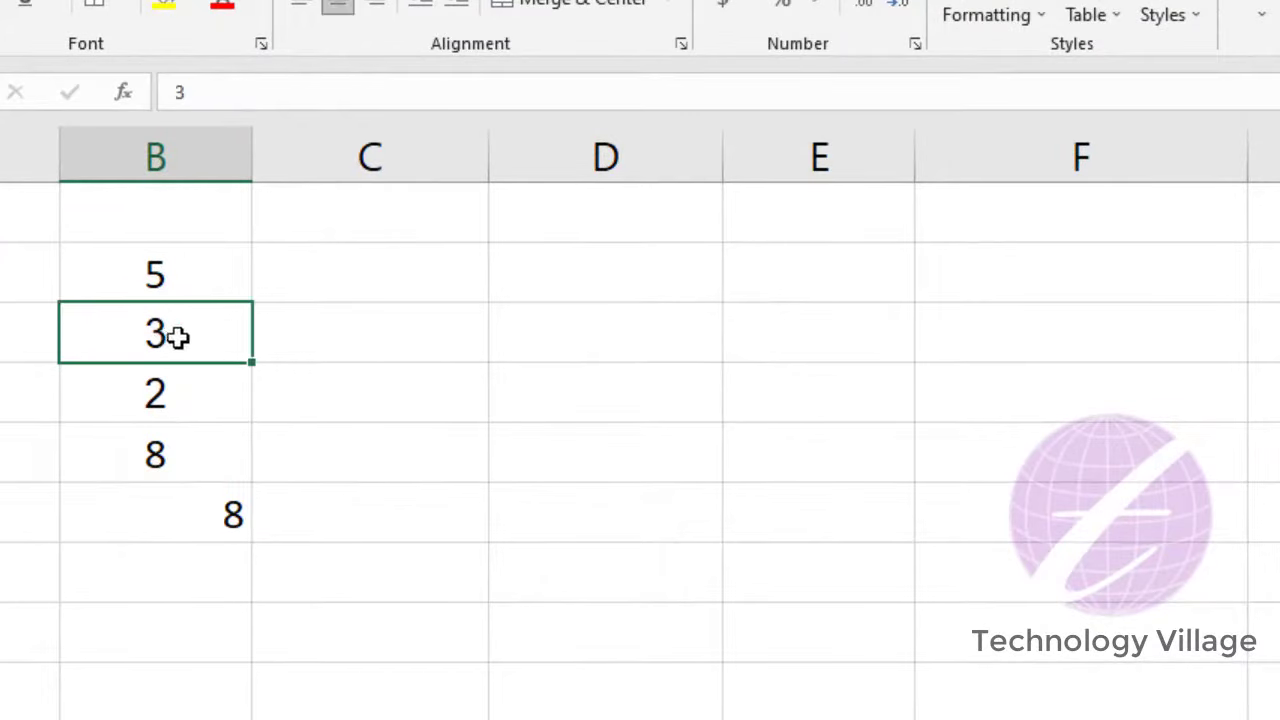
type("9")
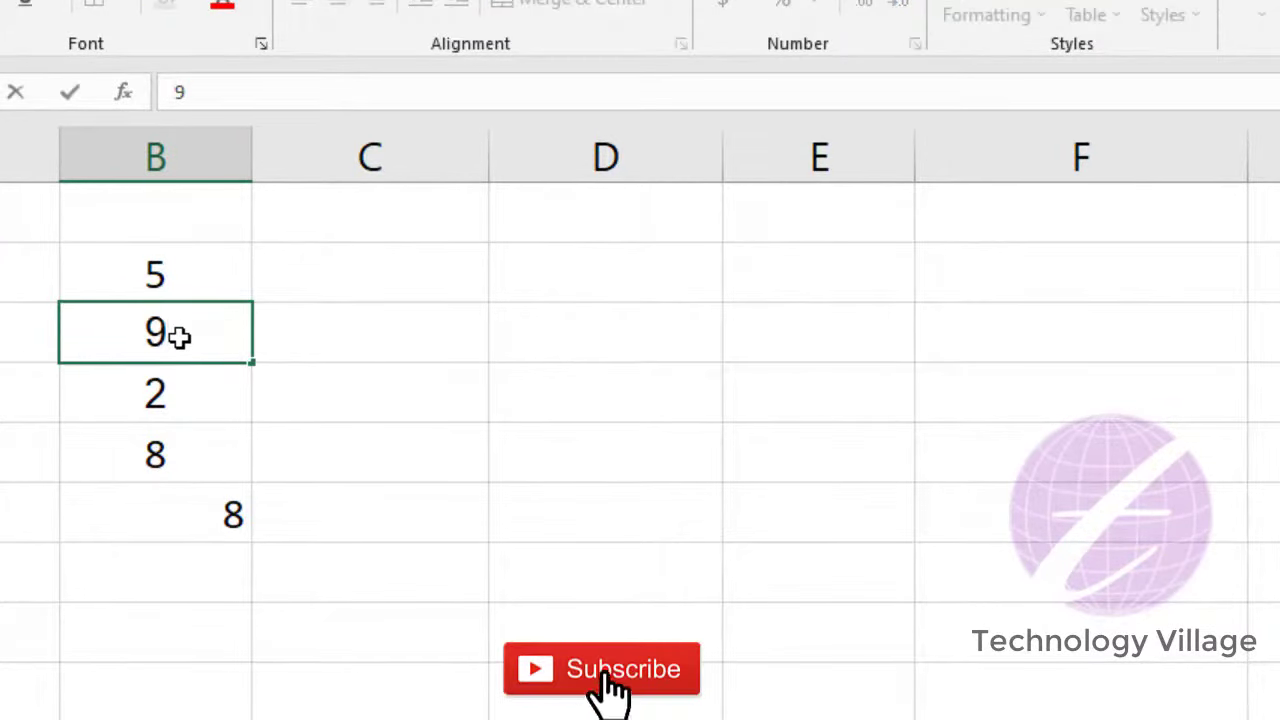
key("Up")
left_click(232, 515)
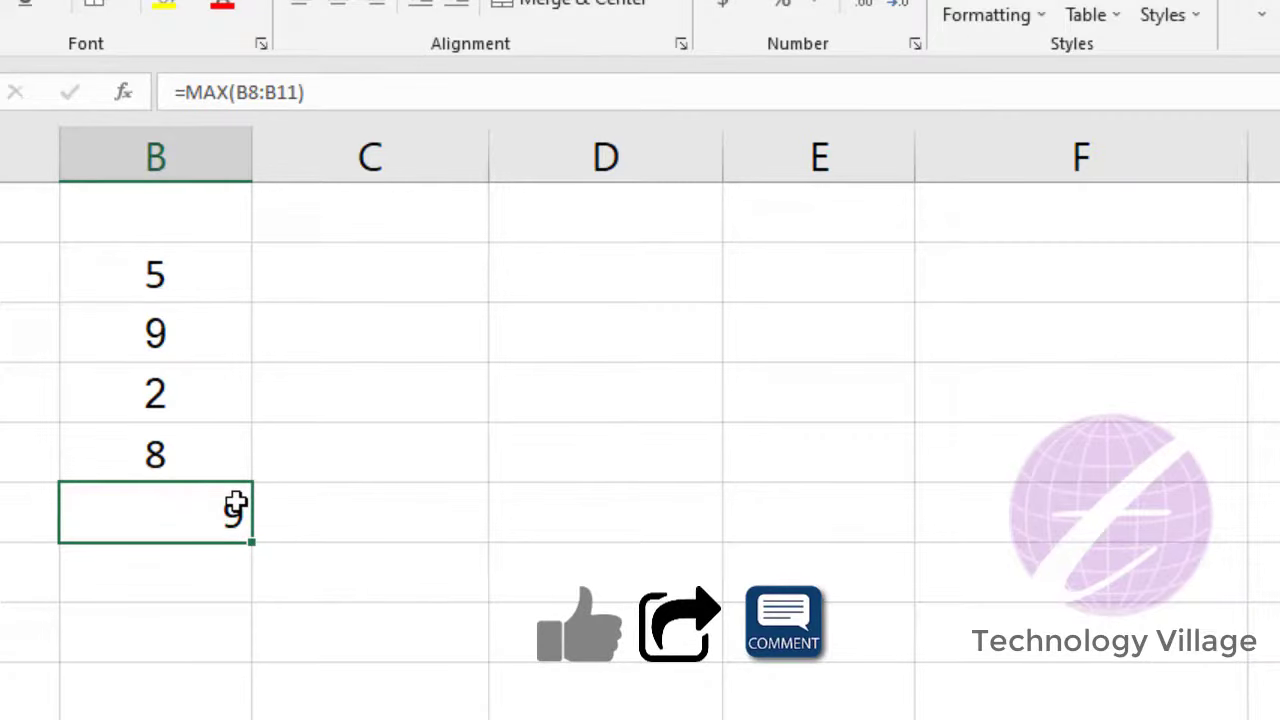
key("Delete")
Step: Put the AutoSum Min of B8:B11 into B12, giving 2
left_click_drag(177, 290, 183, 554)
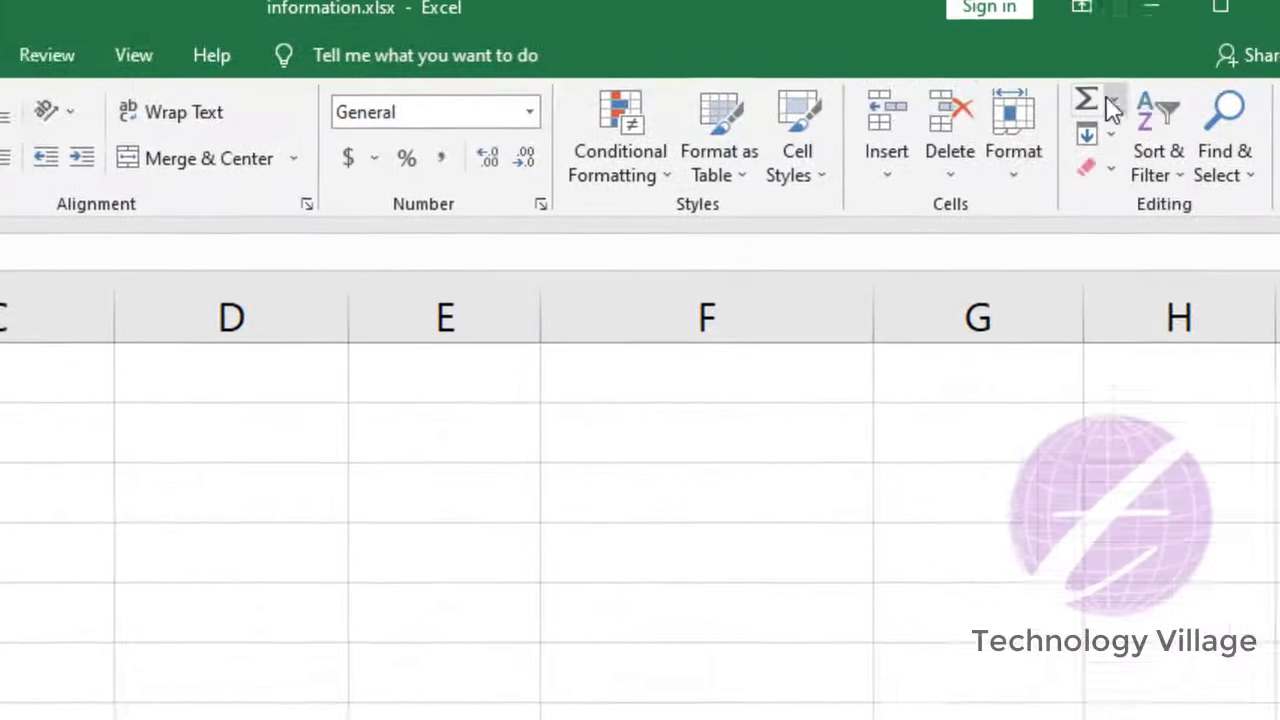
left_click(1112, 102)
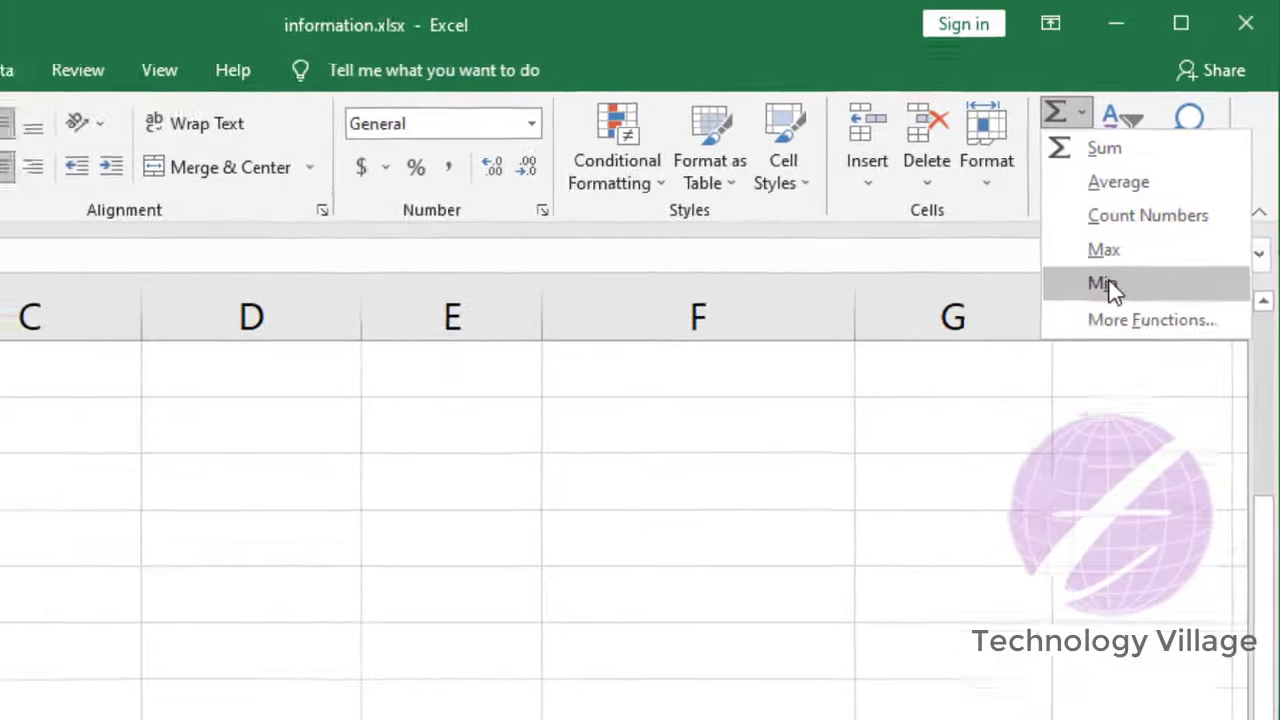
left_click(1091, 301)
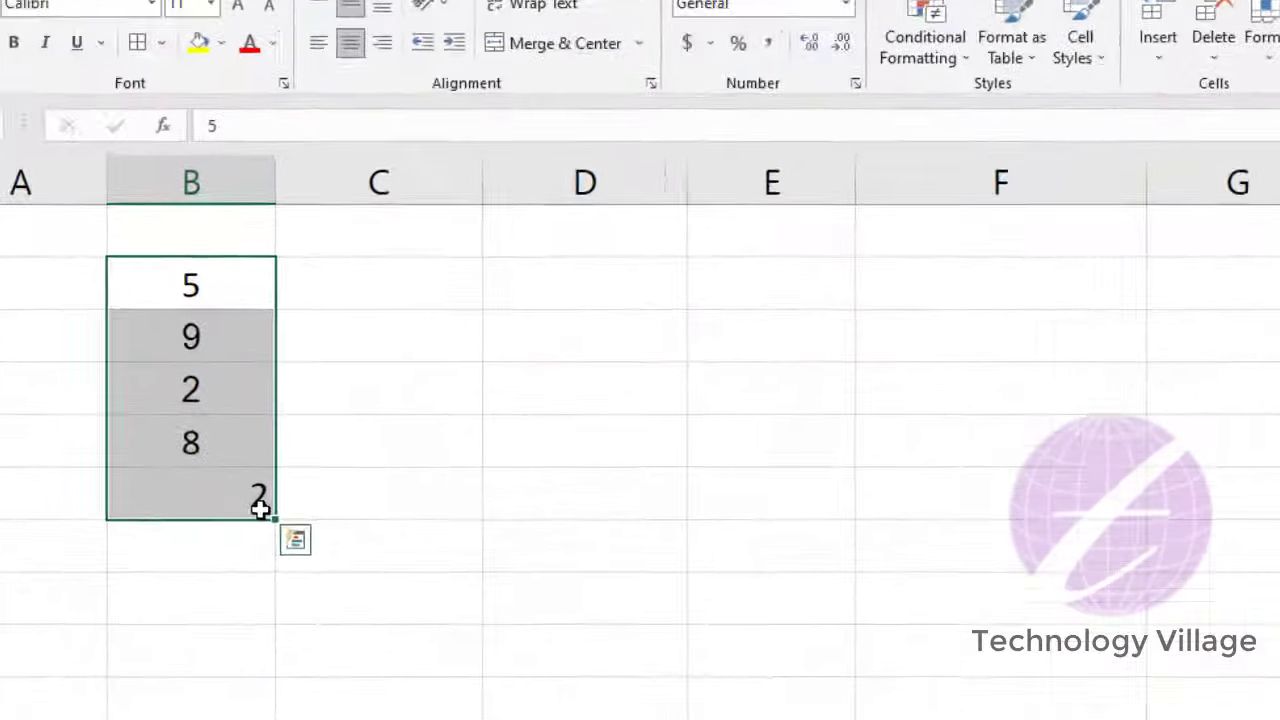
Step: Check B12's =MIN(B8:B11) formula against the range it covers
left_click(259, 508)
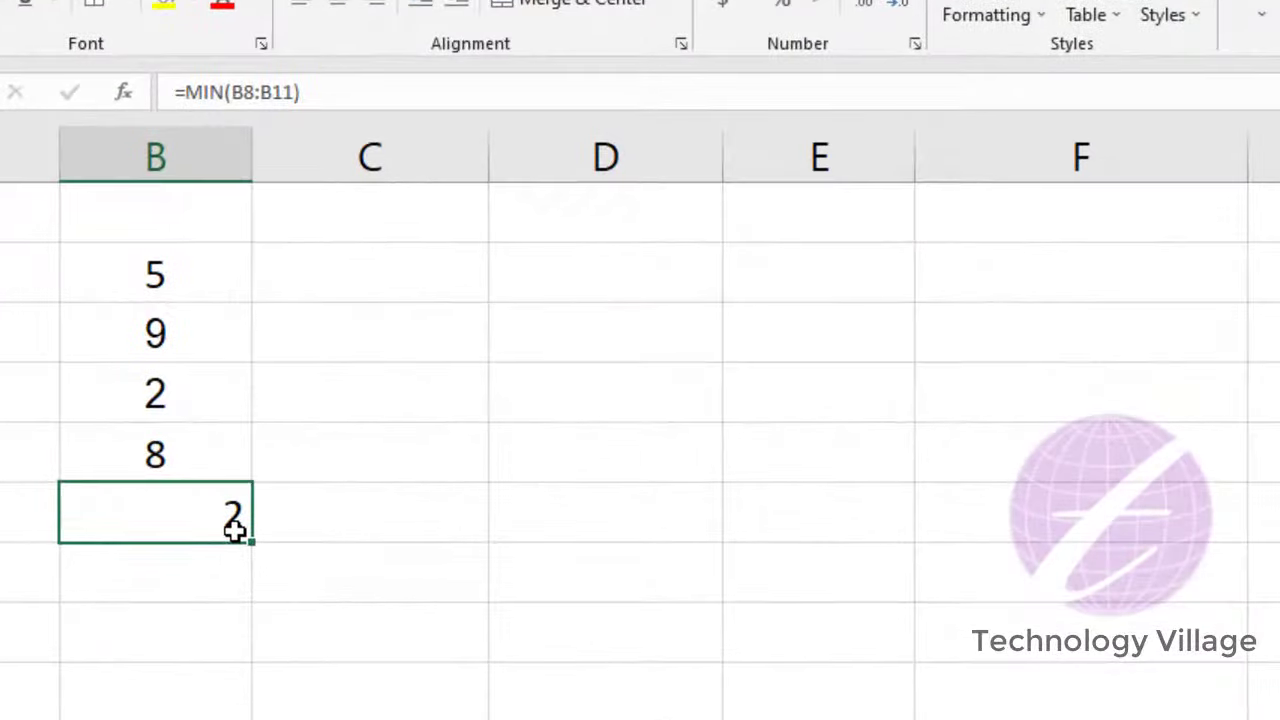
left_click_drag(160, 268, 163, 451)
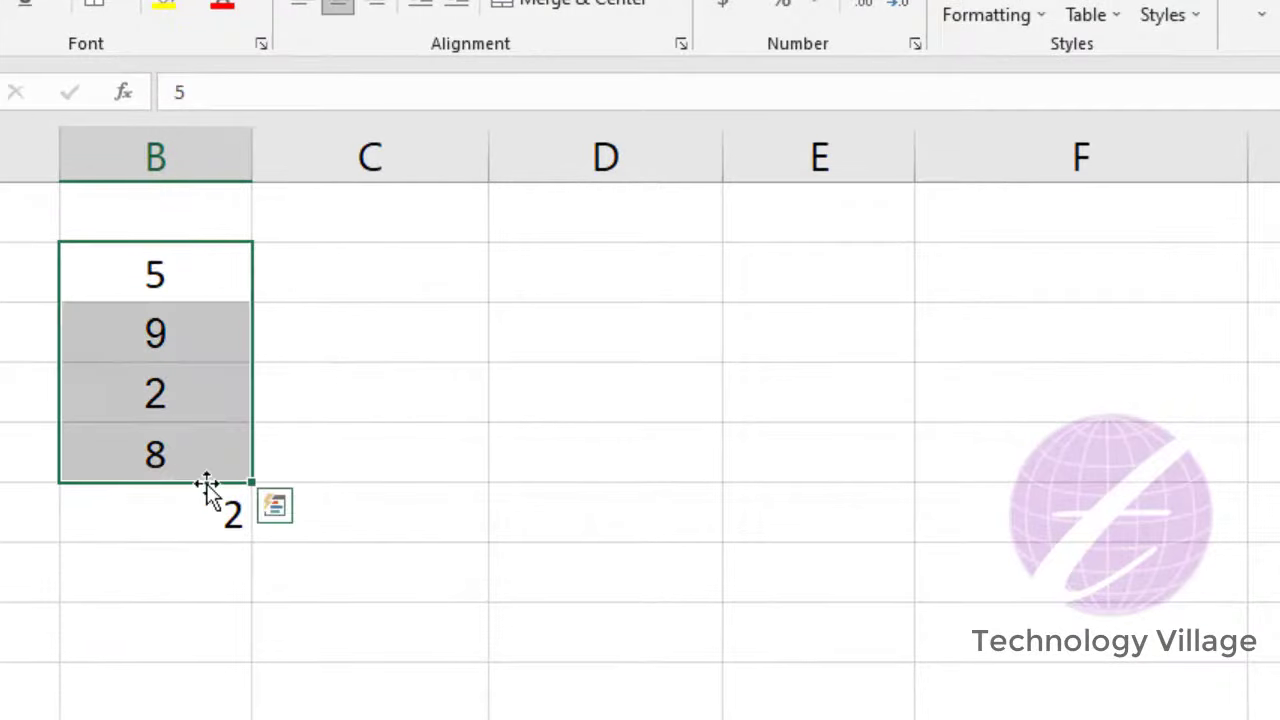
left_click(193, 397)
left_click(230, 514)
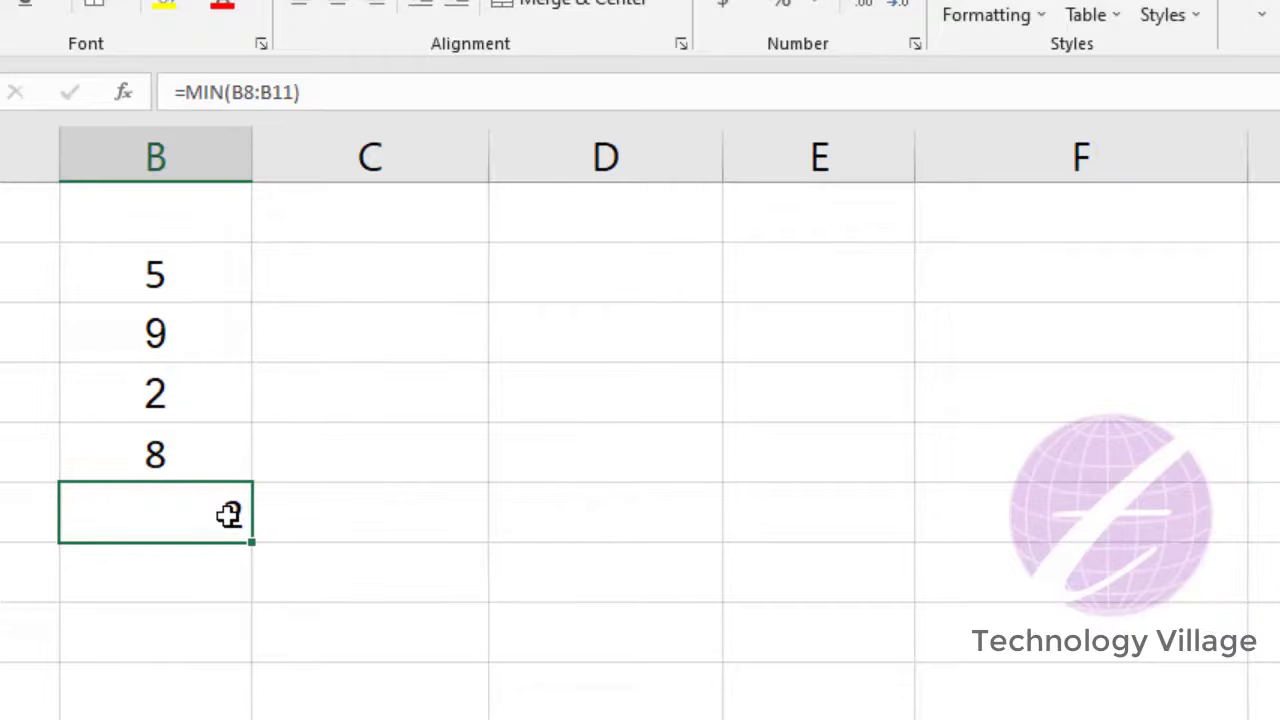
Step: Replace the minimum in B12 with =COUNT(B8:B11), returning 4
left_click_drag(186, 263, 177, 528)
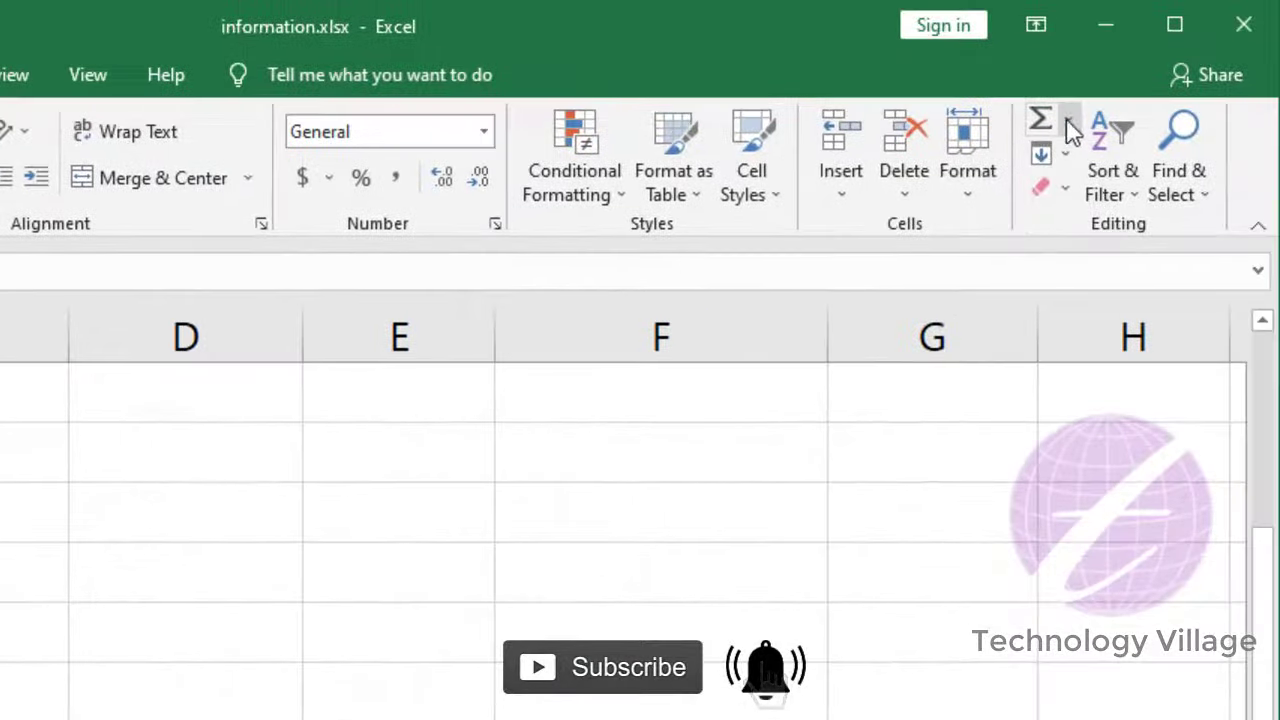
left_click(1066, 122)
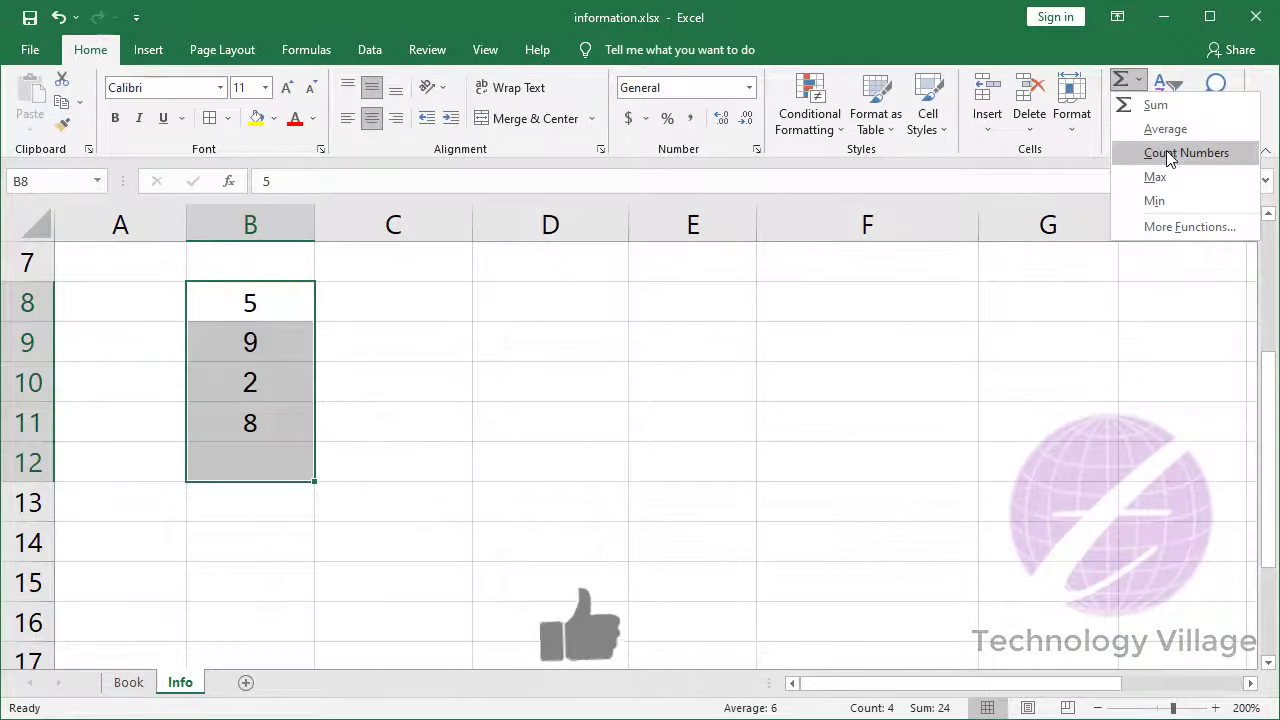
left_click(1166, 153)
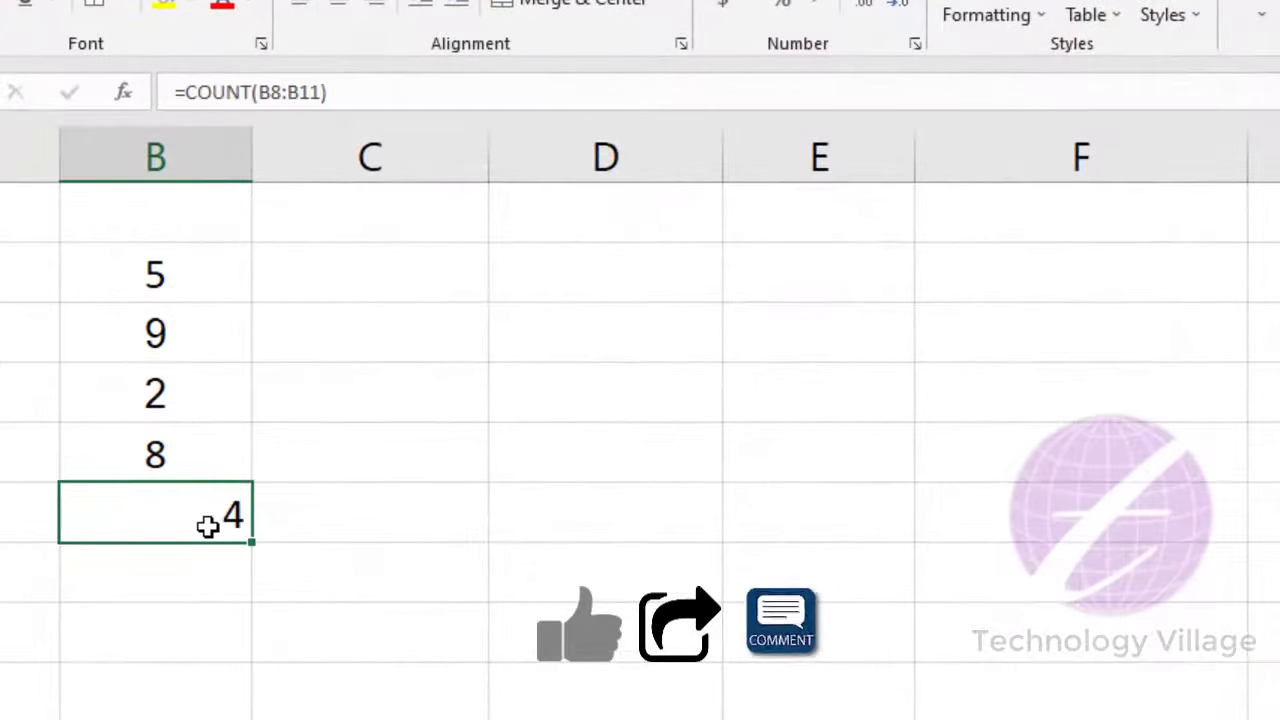
left_click_drag(171, 289, 195, 423)
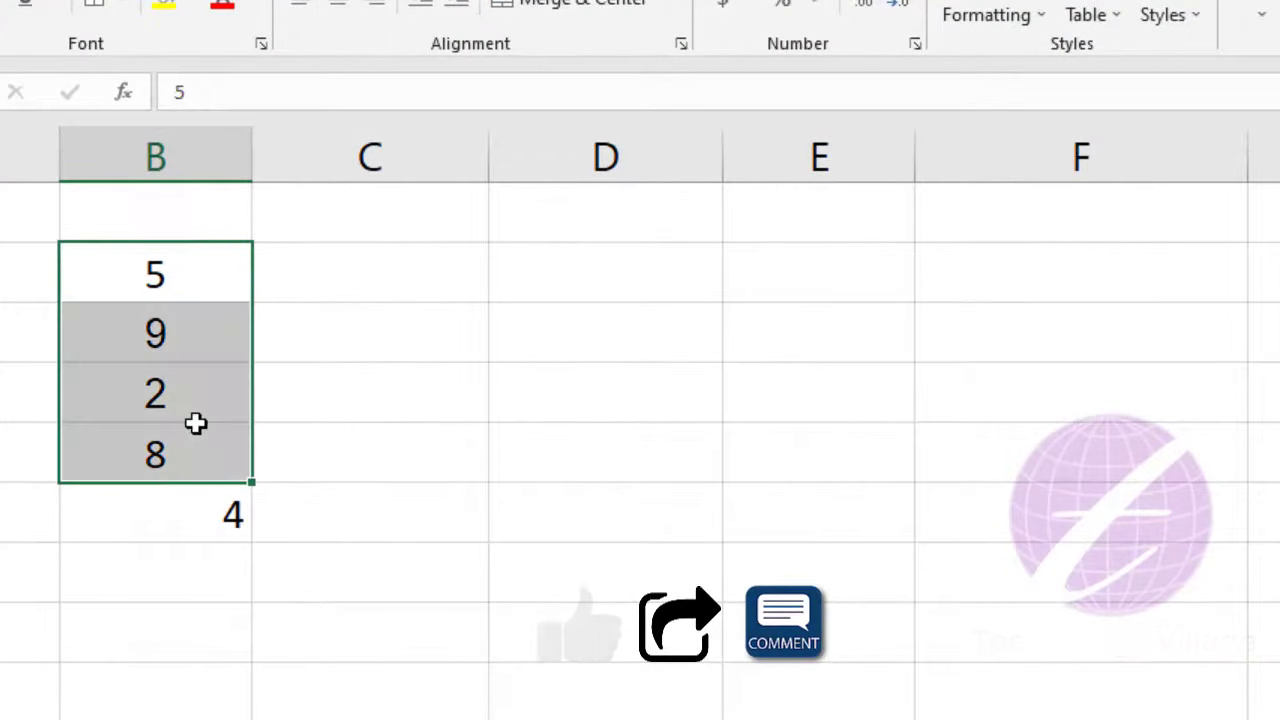
left_click(189, 523)
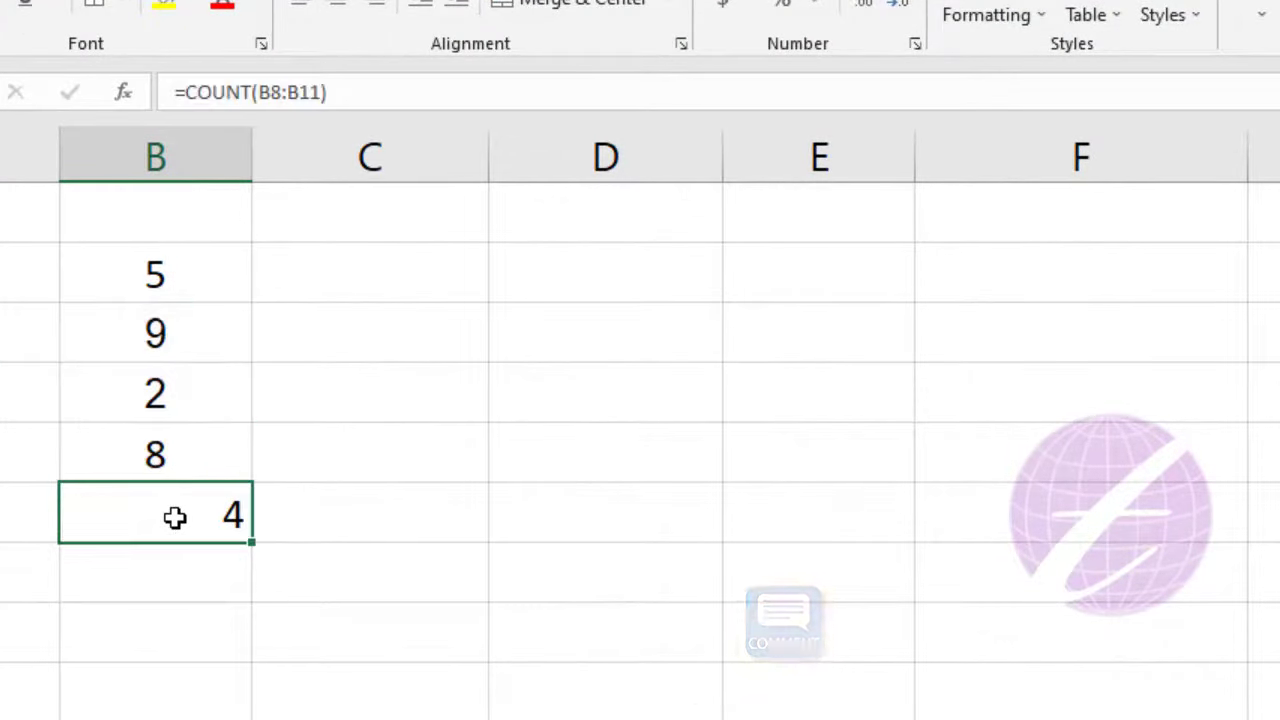